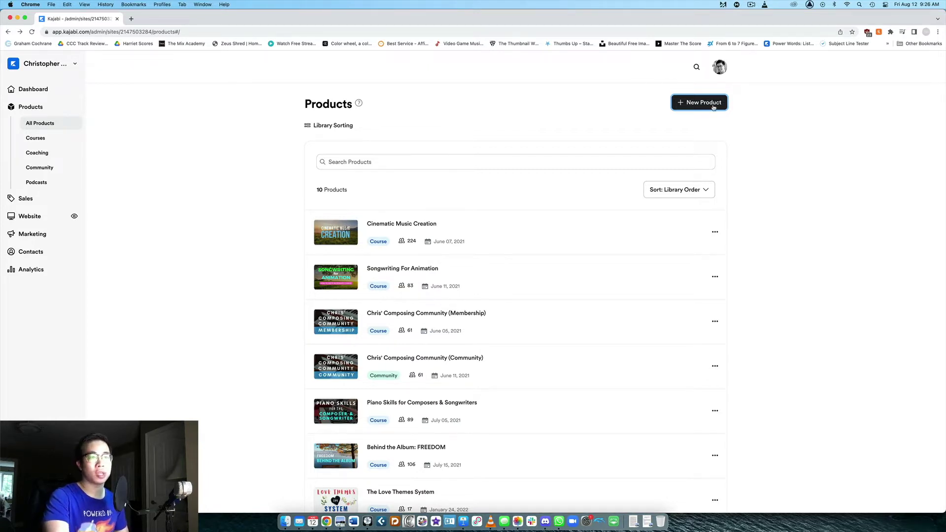
# Step: Start a new product, highlight the 'Membership area' feature text, then clear the highlight
pyautogui.click(713, 107)
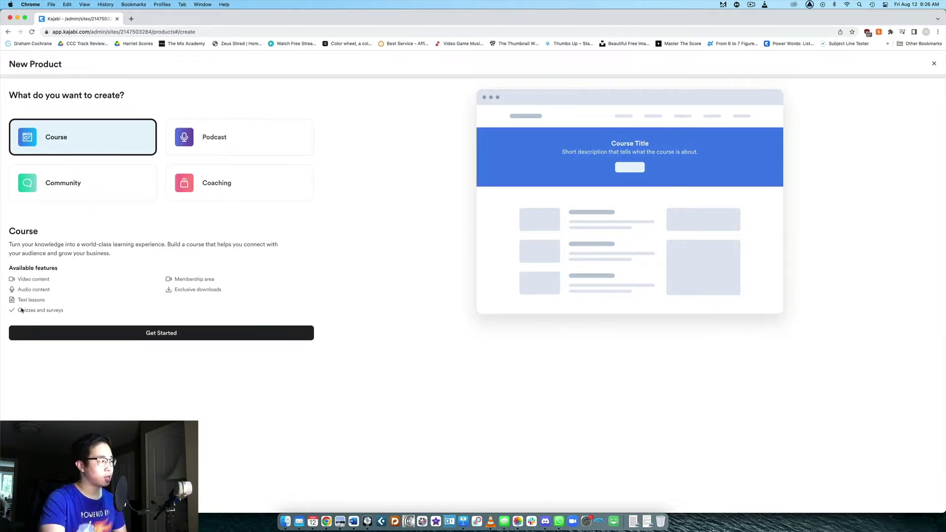
pyautogui.moveTo(167, 279); pyautogui.dragTo(219, 282)
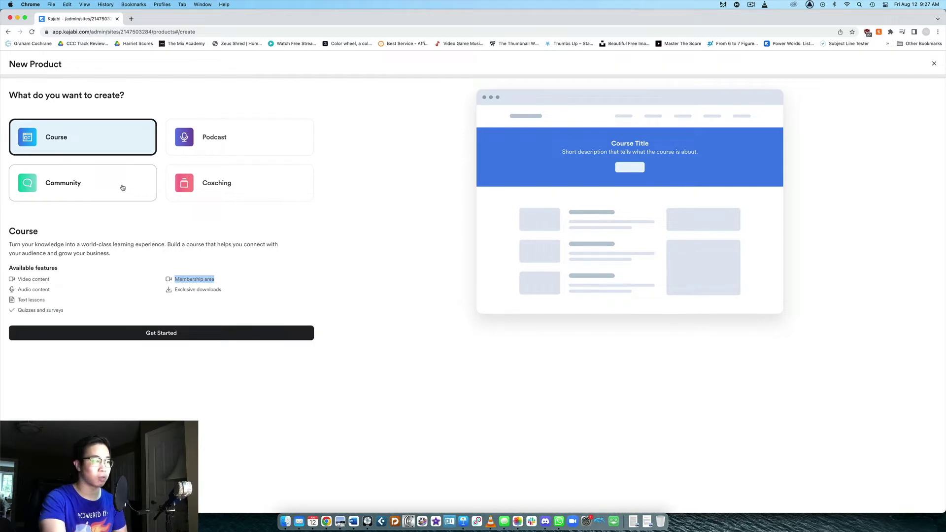
pyautogui.click(128, 137)
# Step: Return to the Products list and open the Chris' Composing Community (Membership) product
pyautogui.press('super+bracketleft')
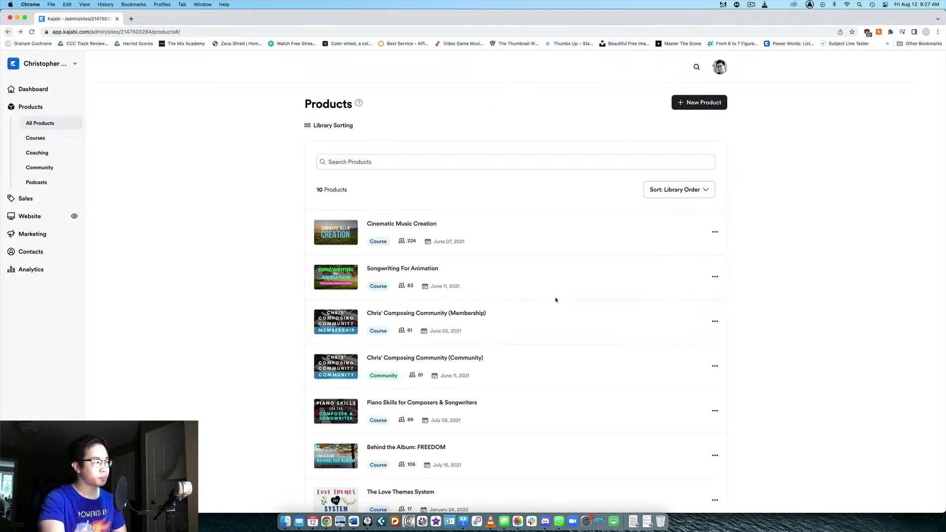
pyautogui.scroll(-1, 429, 306)
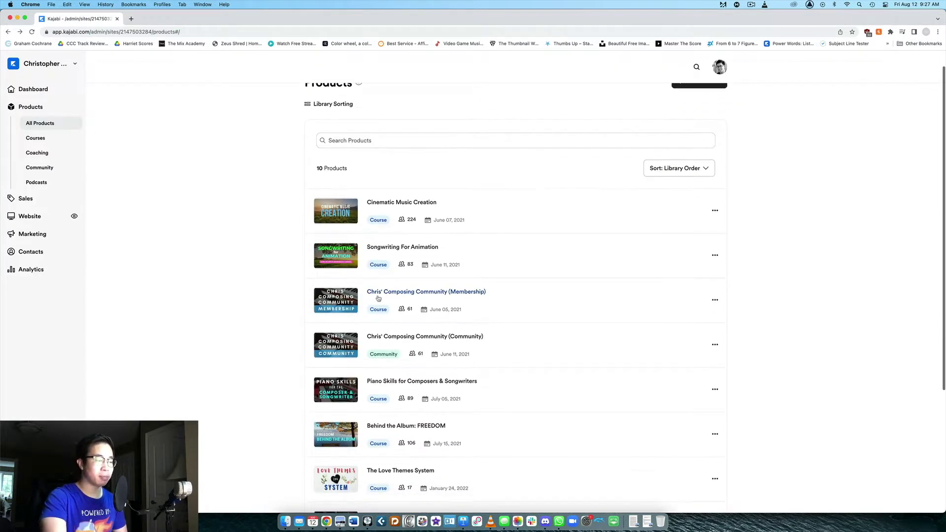
pyautogui.scroll(-1, 380, 291)
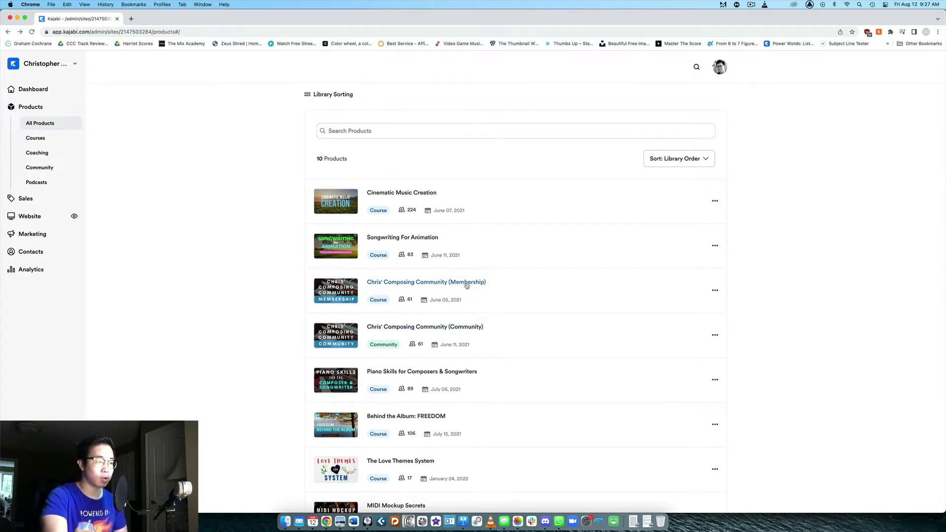
pyautogui.click(467, 284)
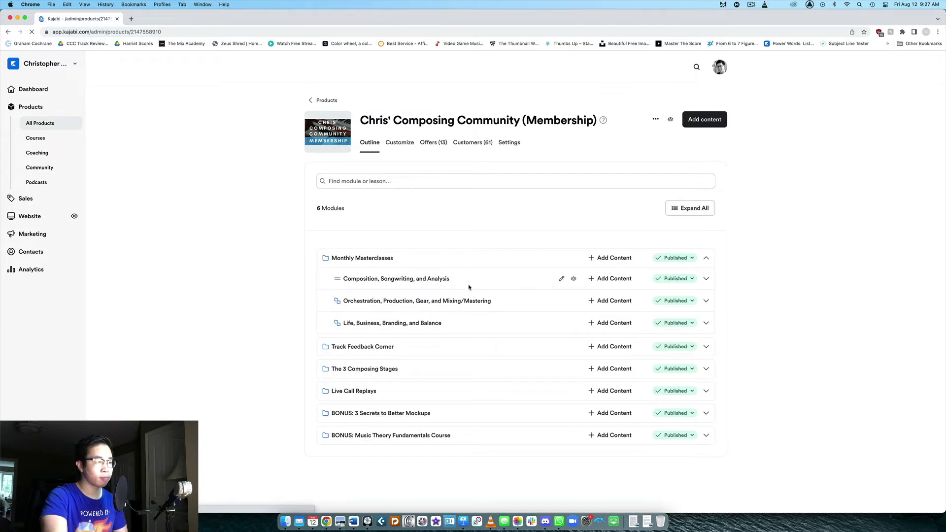
# Step: Re-expand Monthly Masterclasses and list the Composition, Songwriting, and Analysis lessons
pyautogui.click(706, 257)
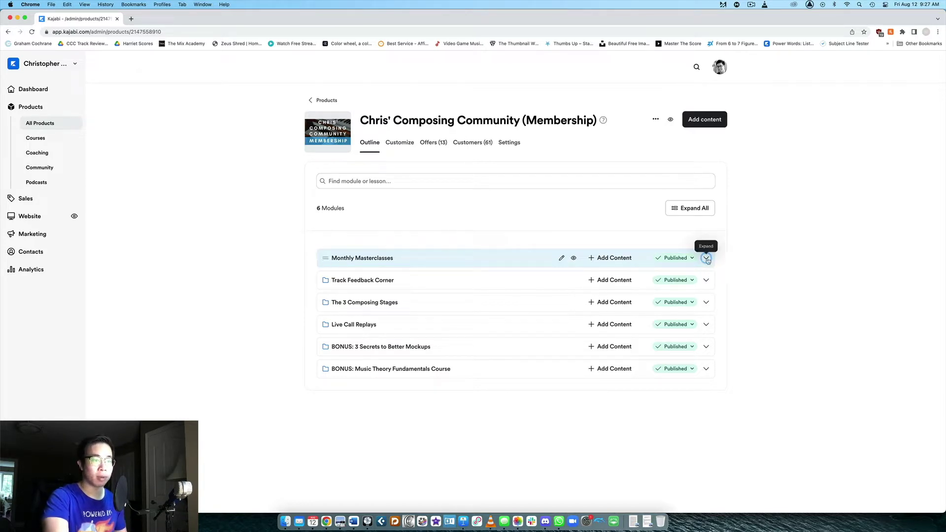
pyautogui.click(707, 259)
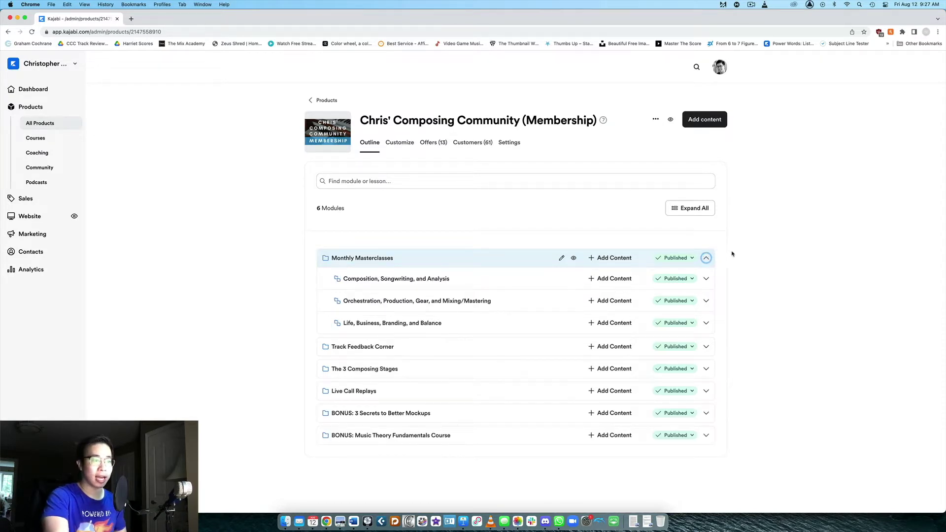
pyautogui.click(707, 279)
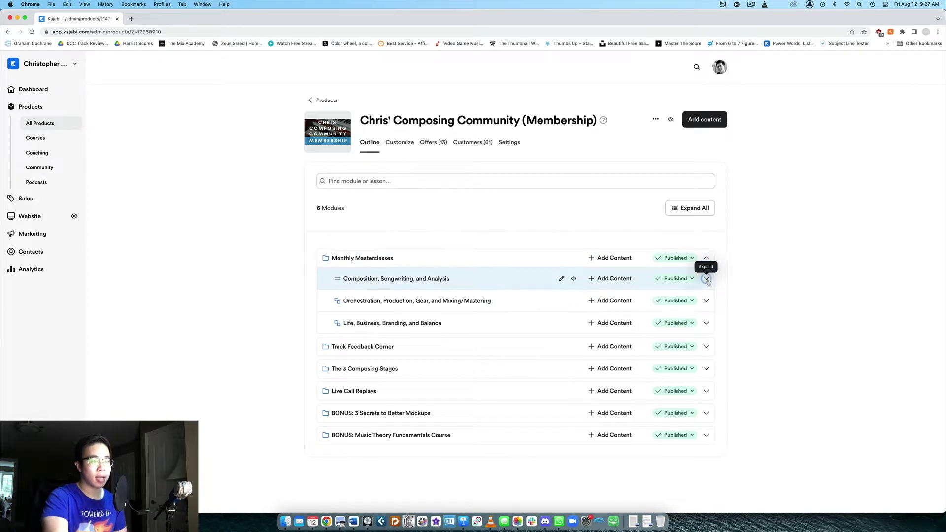
# Step: Briefly list the Orchestration and Life, Business, Branding, and Balance lessons, then hide them
pyautogui.click(706, 389)
pyautogui.scroll(-3, 706, 390)
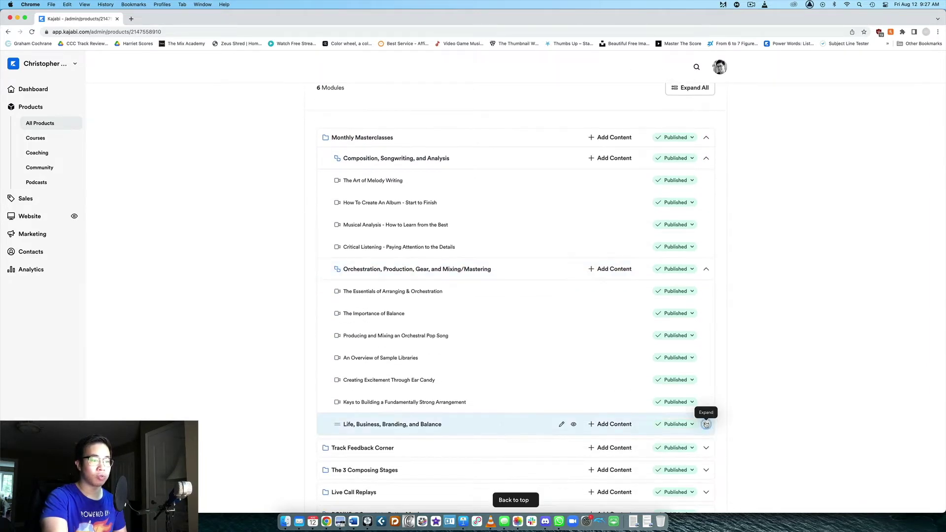
pyautogui.click(706, 424)
pyautogui.click(706, 424)
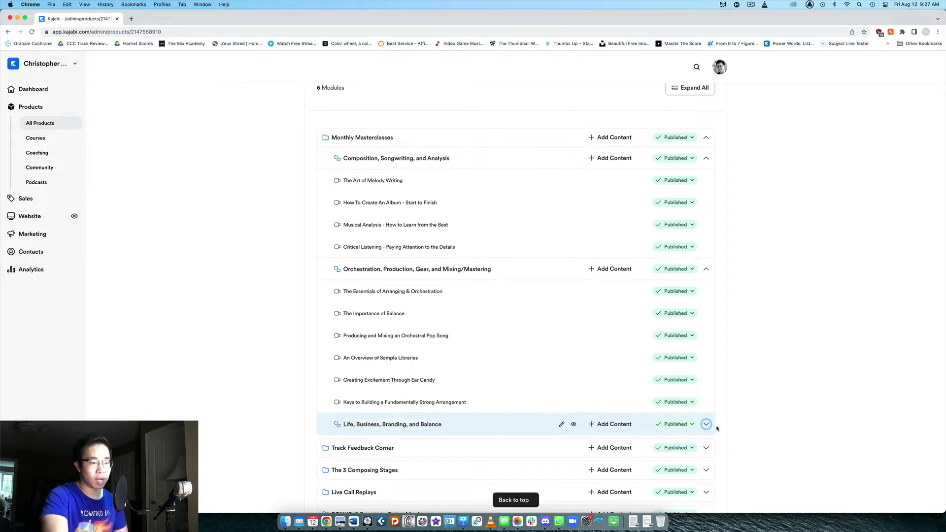
pyautogui.click(705, 271)
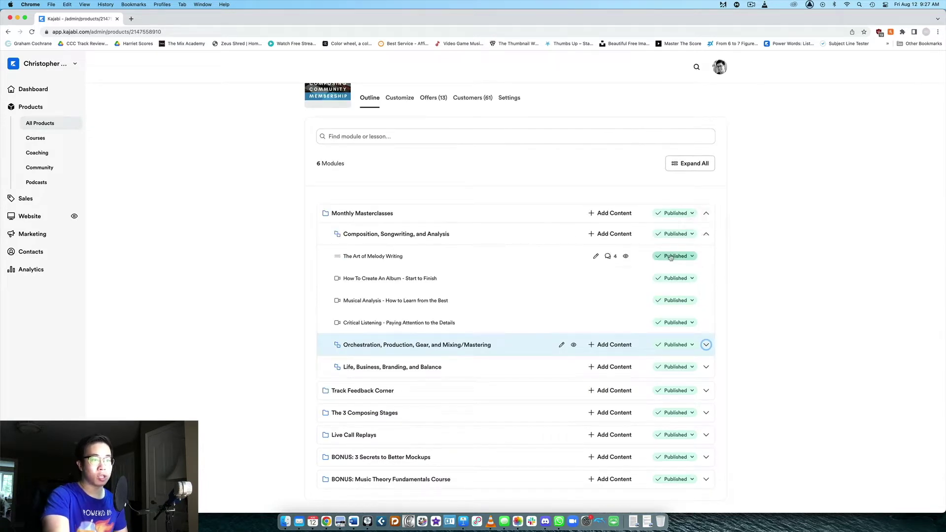
pyautogui.scroll(2, 705, 247)
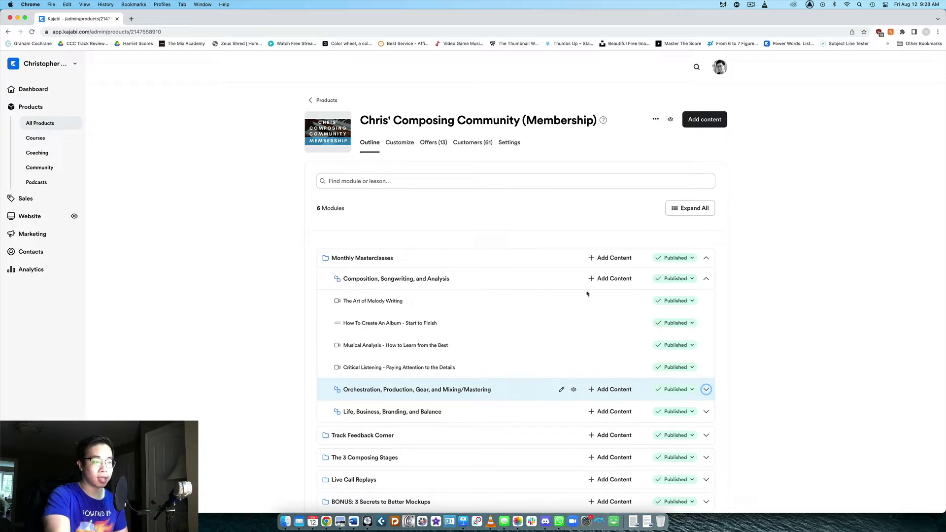
# Step: Check Composition's Add Content types, then fold Composition and Monthly Masterclasses
pyautogui.click(605, 279)
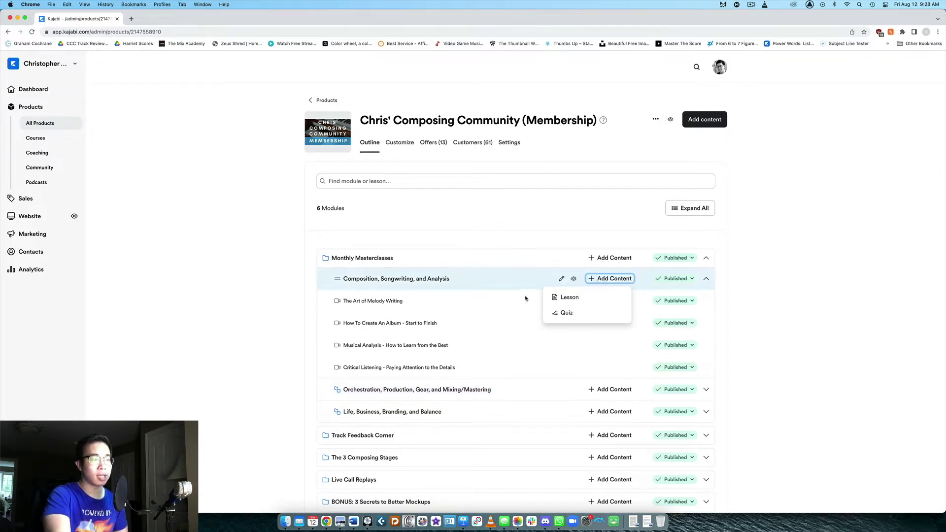
pyautogui.click(753, 293)
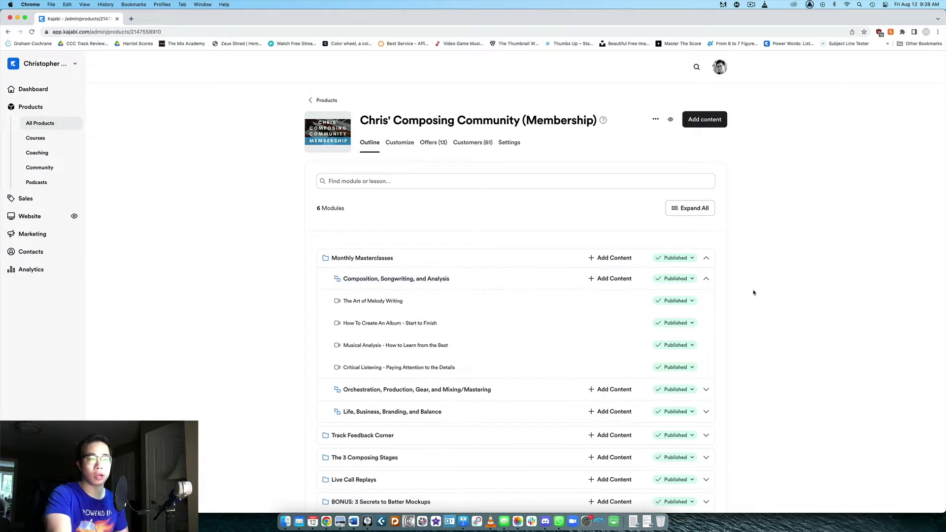
pyautogui.click(706, 279)
pyautogui.click(706, 258)
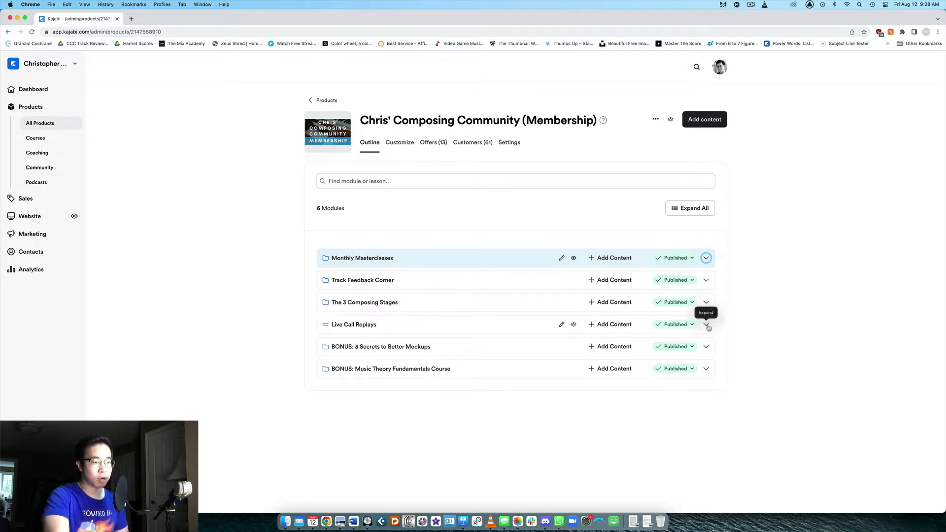
# Step: Expand Live Call Replays to browse its recordings, then collapse it
pyautogui.click(707, 325)
pyautogui.scroll(-3, 747, 330)
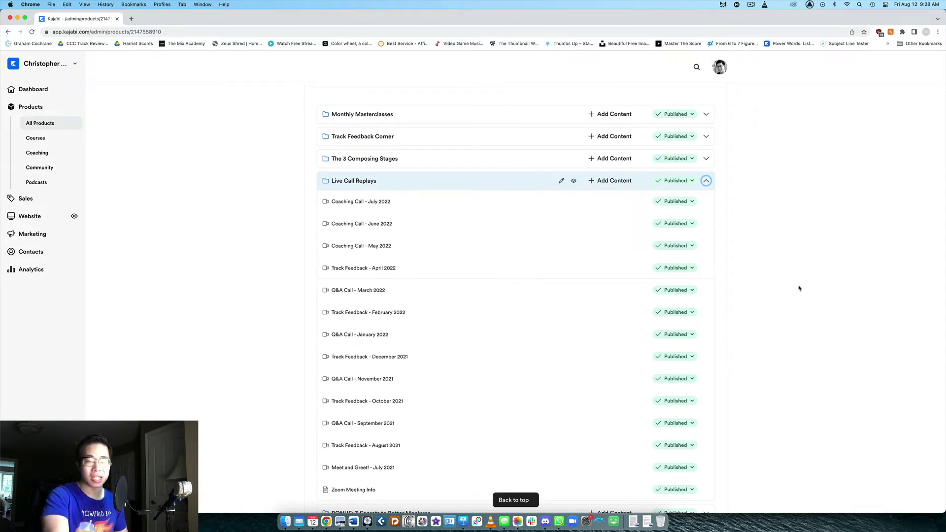
pyautogui.scroll(-2, 561, 397)
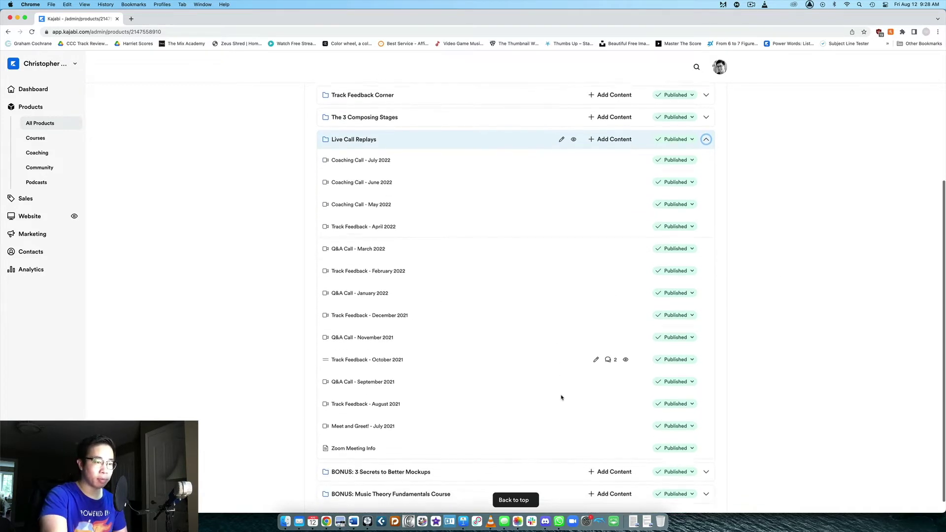
pyautogui.scroll(5, 561, 397)
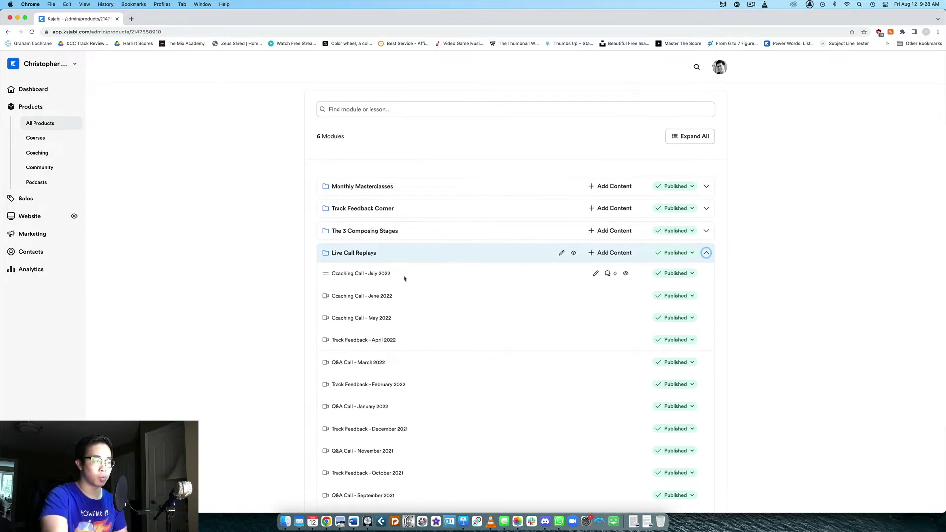
pyautogui.click(706, 253)
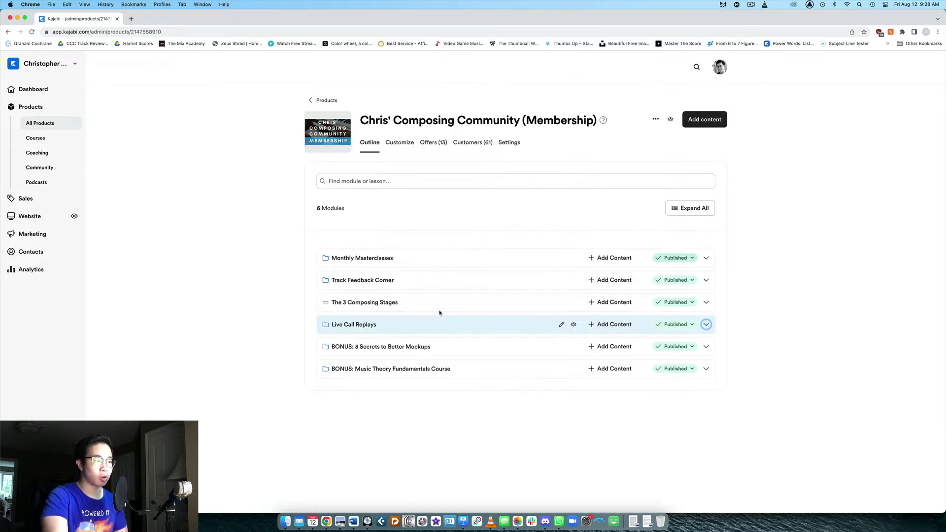
# Step: Peek inside The 3 Composing Stages and Track Feedback Corner, leaving both collapsed
pyautogui.click(706, 302)
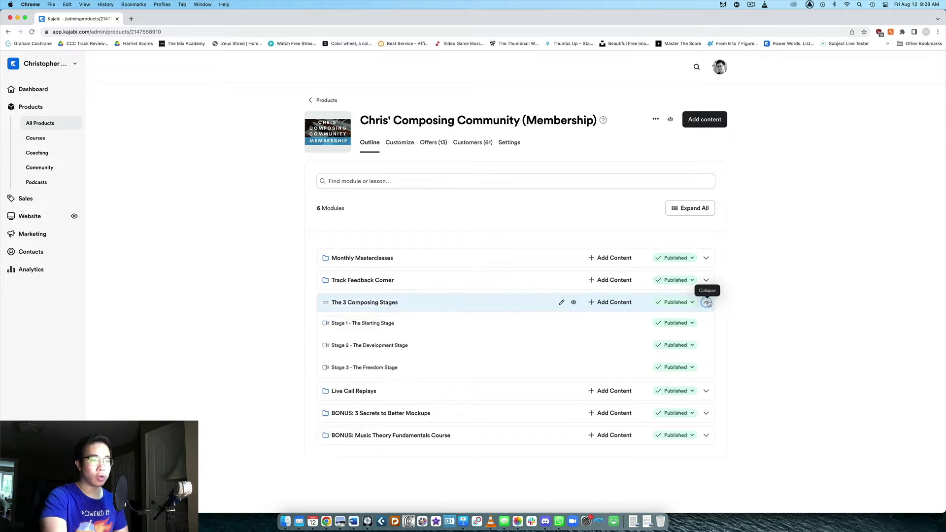
pyautogui.click(706, 303)
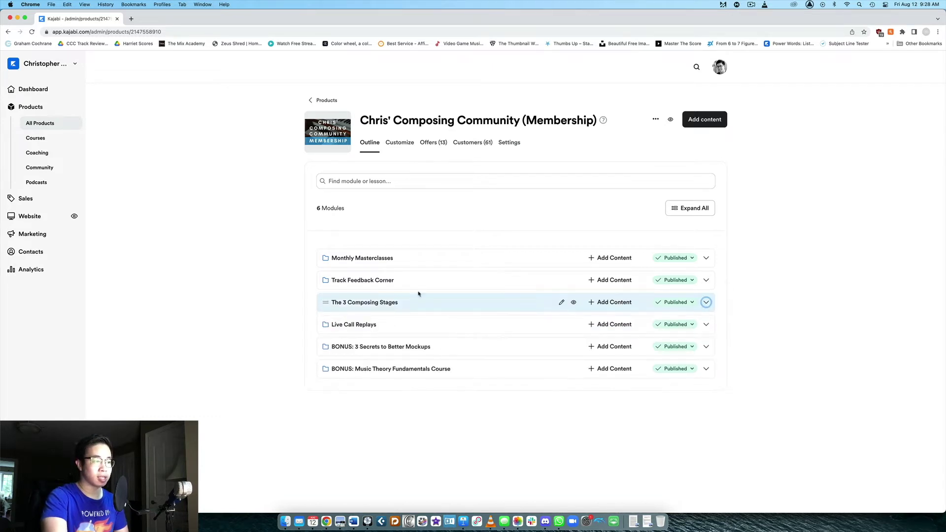
pyautogui.click(706, 280)
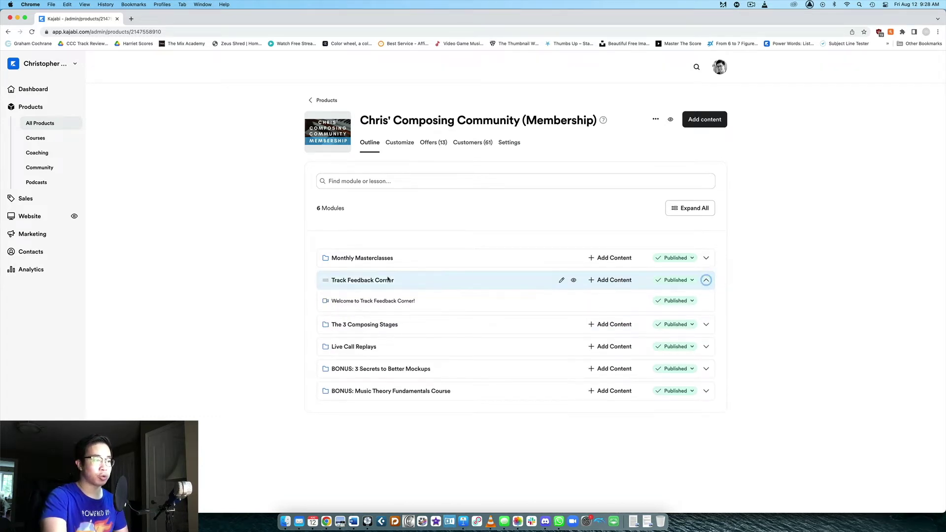
pyautogui.click(706, 280)
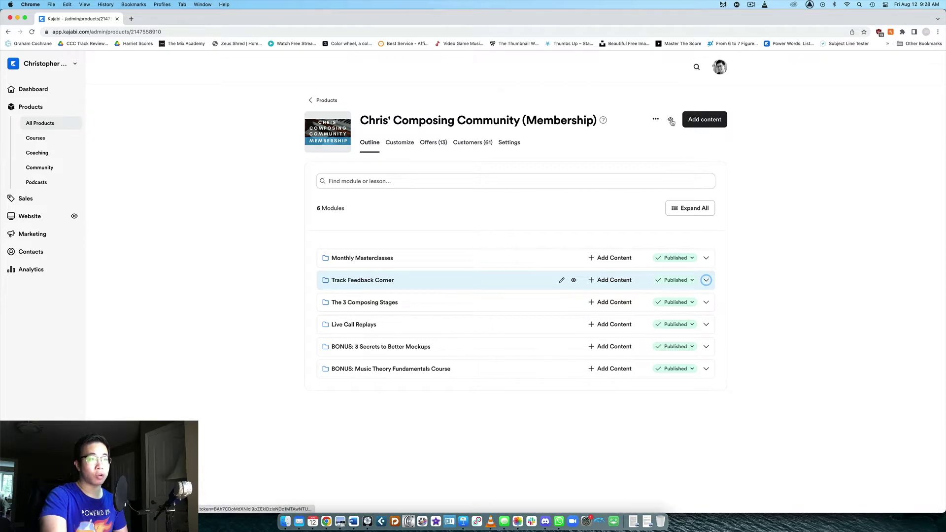
# Step: Open the member preview, scroll the welcome page, and show The 3 Composing Stages lessons
pyautogui.click(671, 119)
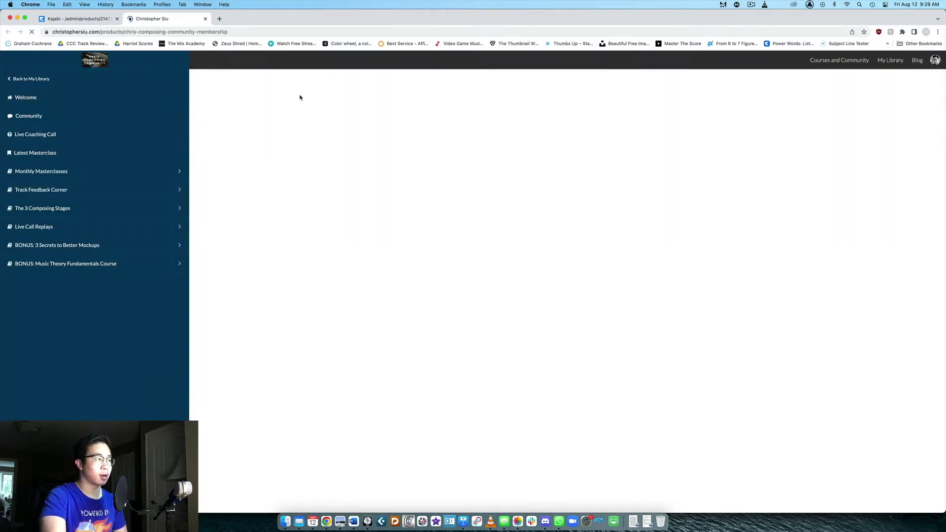
pyautogui.scroll(-3, 883, 232)
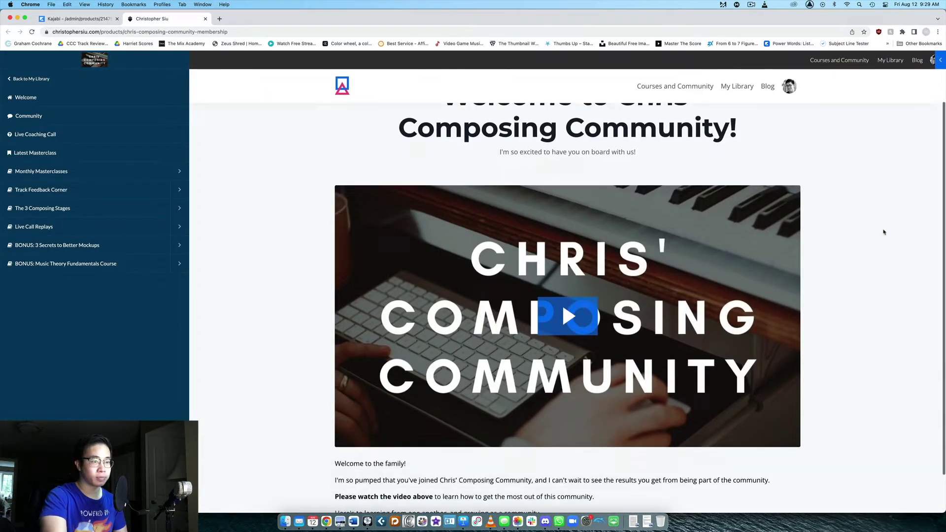
pyautogui.scroll(3, 883, 232)
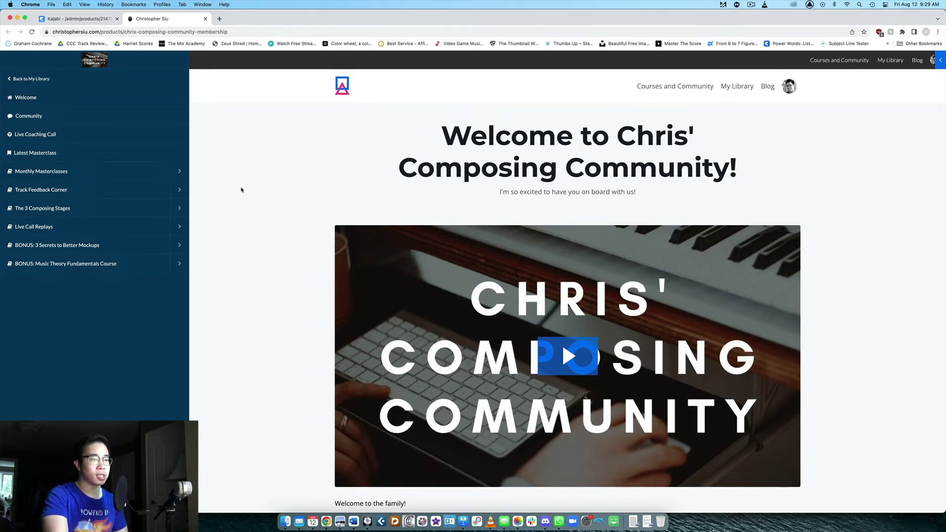
pyautogui.scroll(-3, 634, 162)
pyautogui.scroll(3, 562, 234)
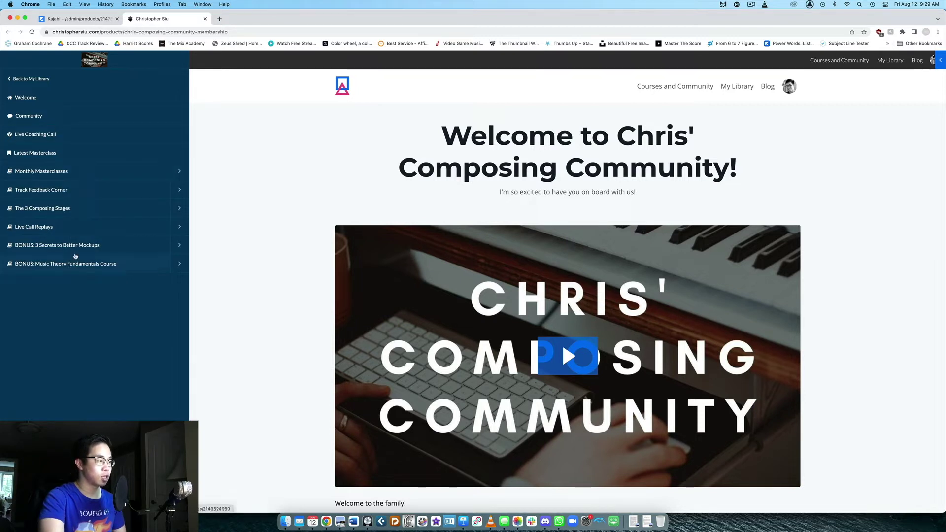
pyautogui.click(179, 209)
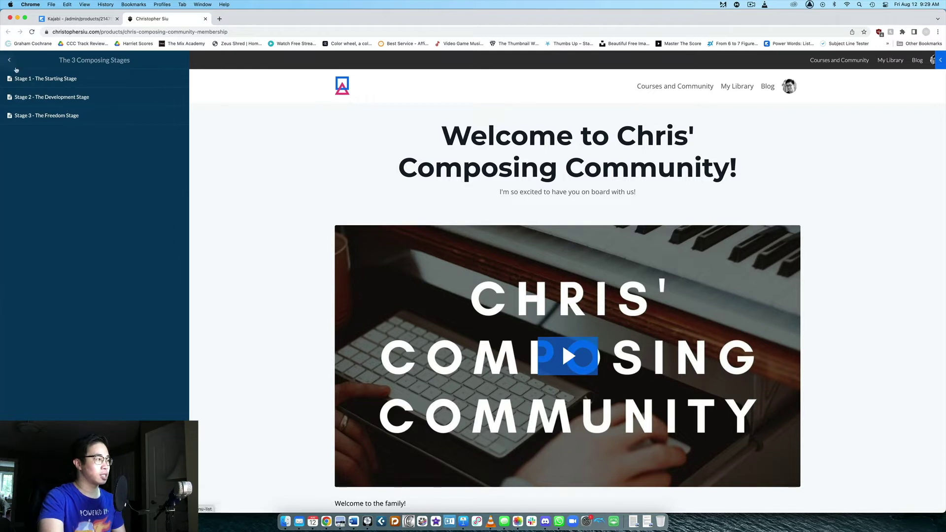
# Step: View the Stage 1 - The Starting Stage lesson, return to Welcome, and open the linked community
pyautogui.click(23, 82)
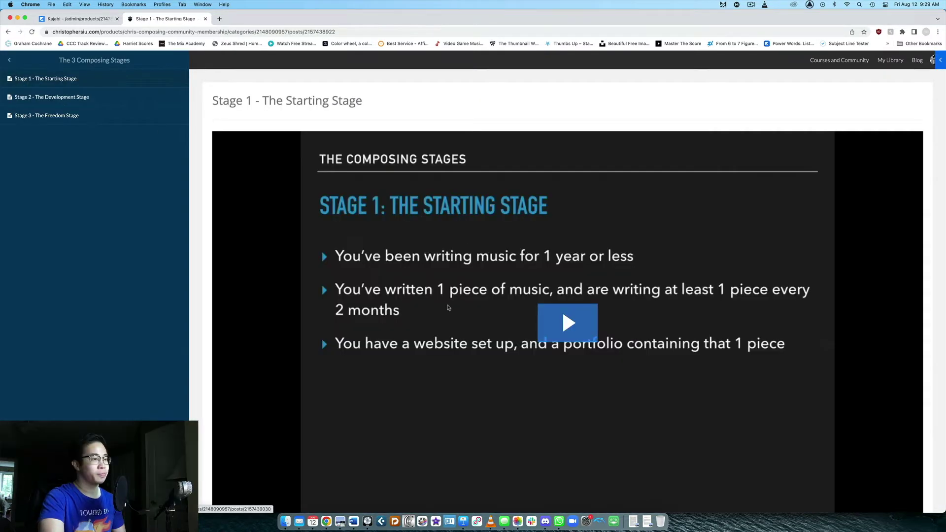
pyautogui.click(8, 61)
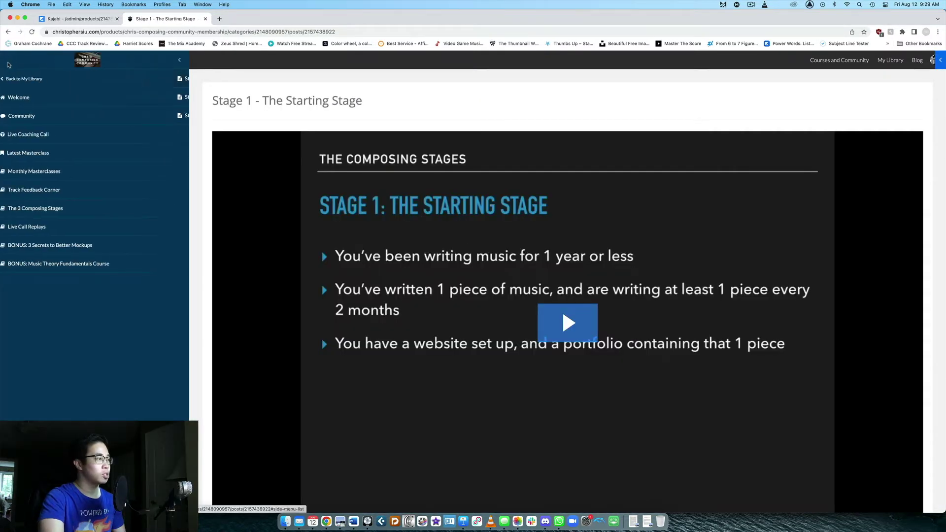
pyautogui.click(31, 100)
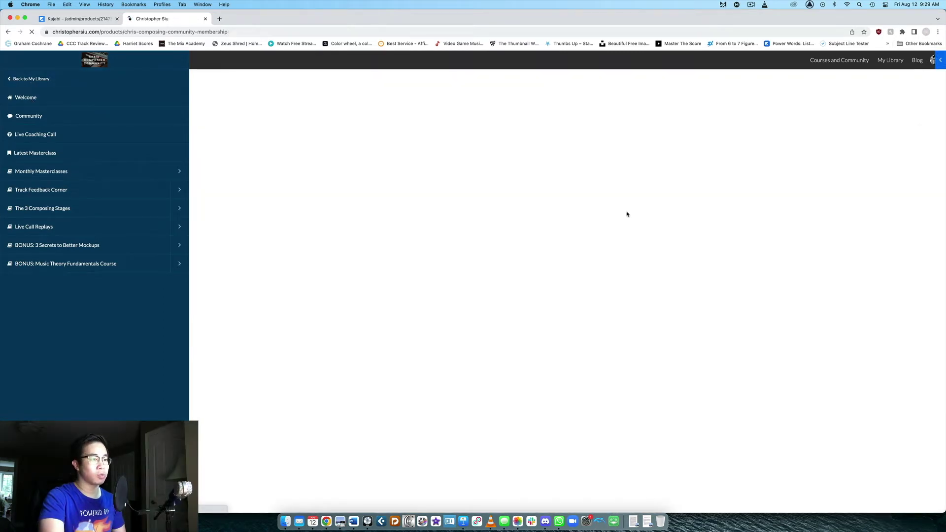
pyautogui.click(28, 116)
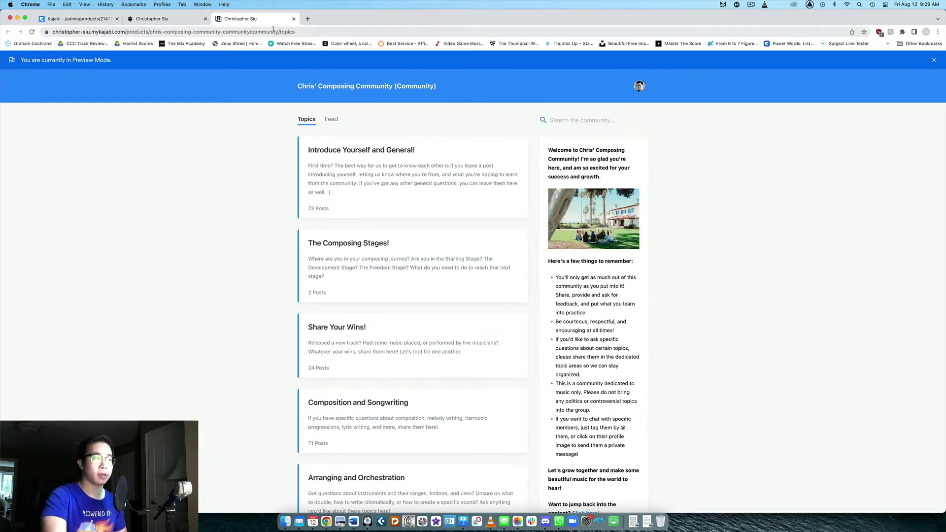
pyautogui.click(161, 22)
pyautogui.click(216, 22)
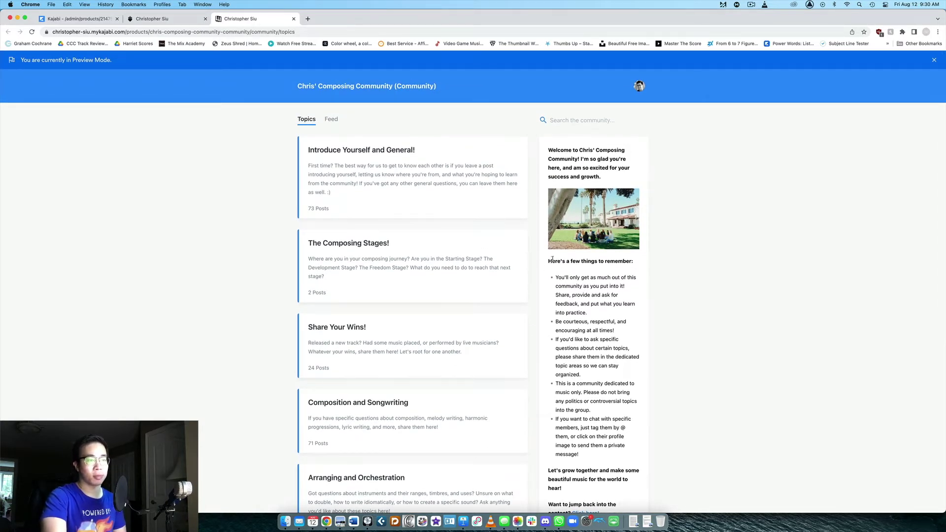
pyautogui.scroll(-2, 605, 318)
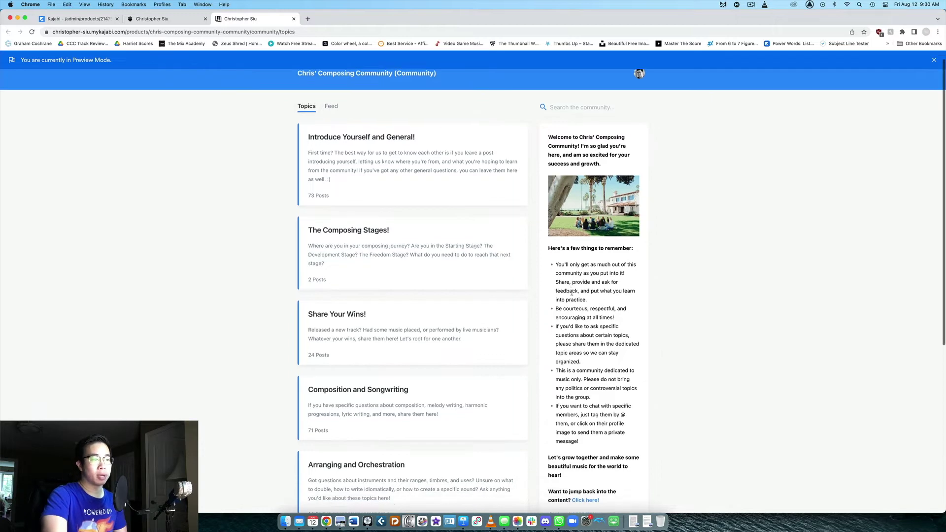
pyautogui.scroll(-5, 604, 298)
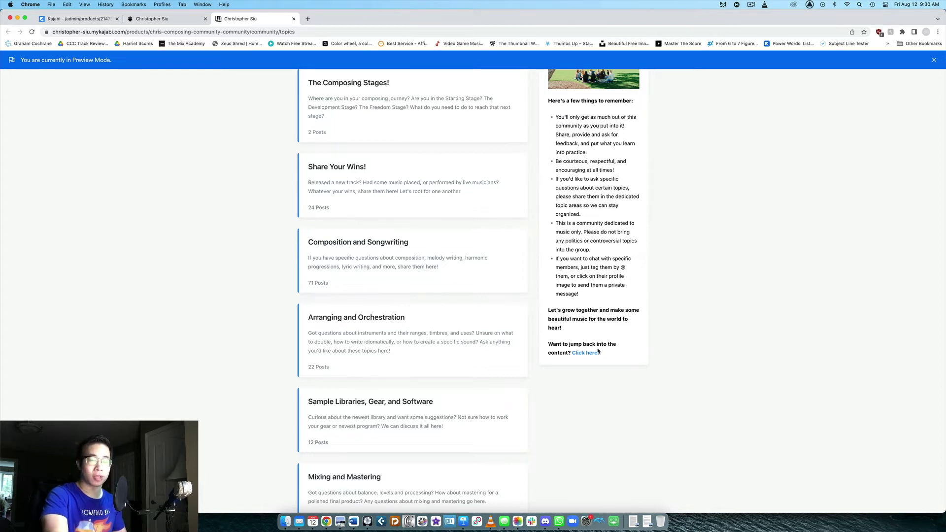
pyautogui.scroll(7, 598, 351)
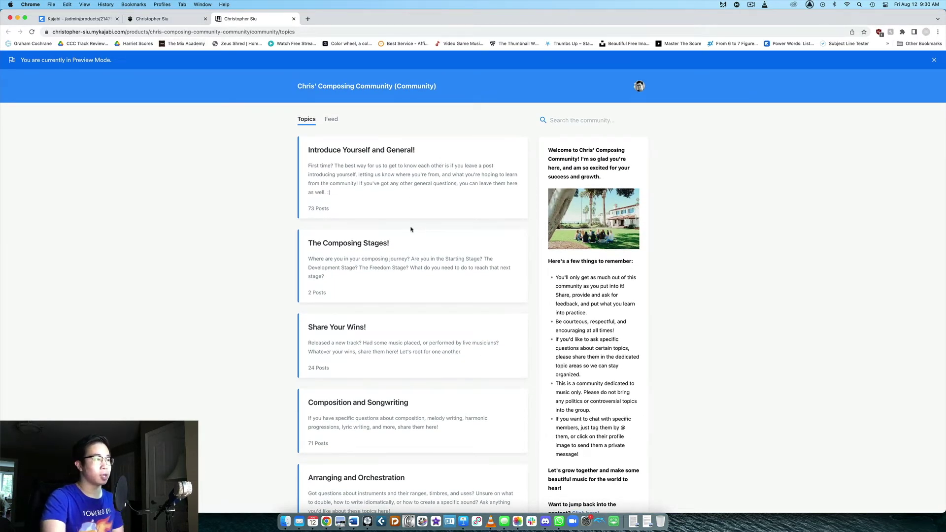
pyautogui.scroll(-6, 381, 186)
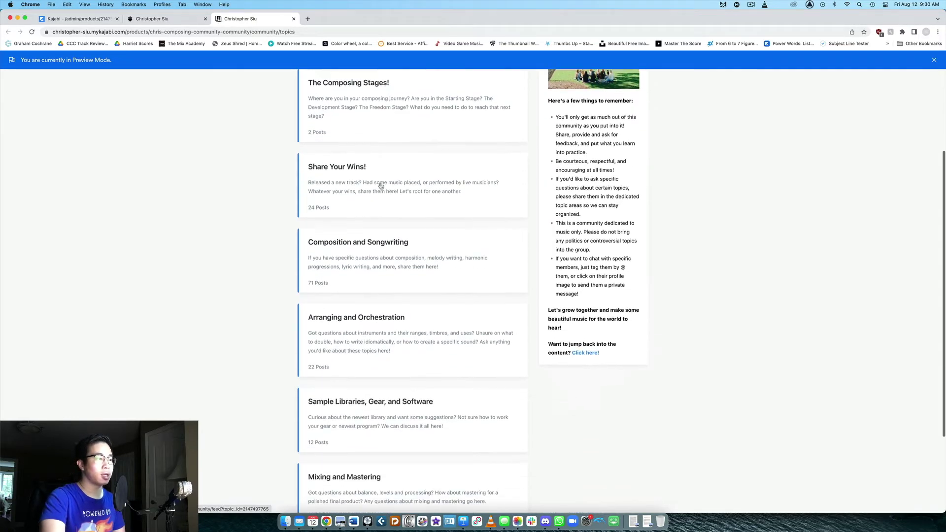
pyautogui.scroll(6, 381, 185)
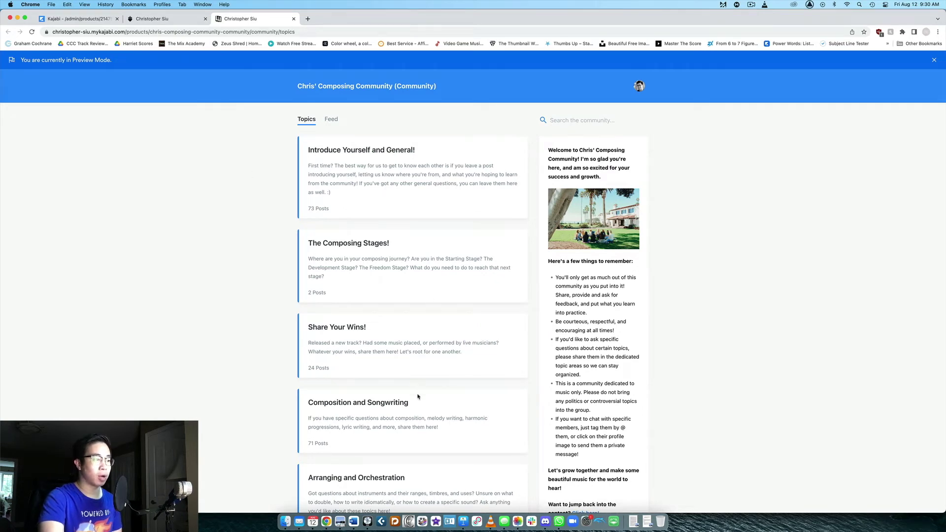
pyautogui.scroll(-5, 343, 227)
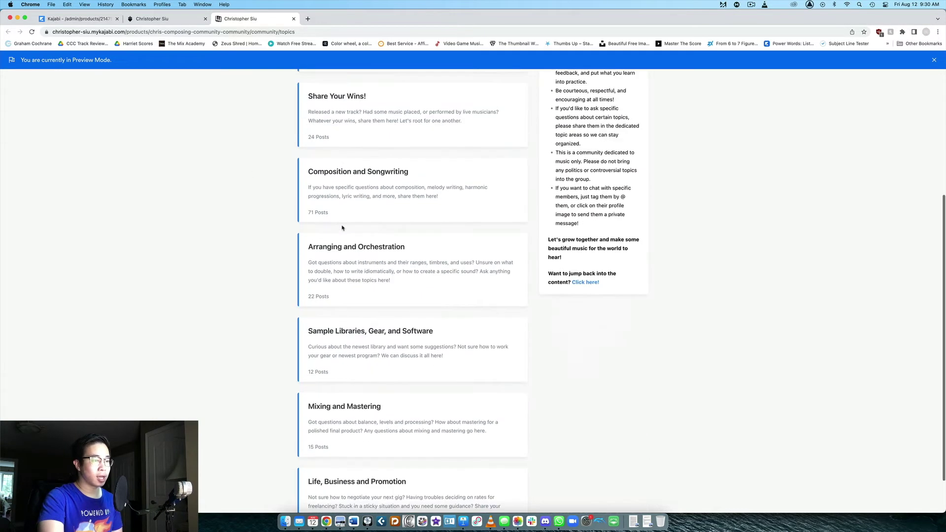
pyautogui.scroll(6, 340, 232)
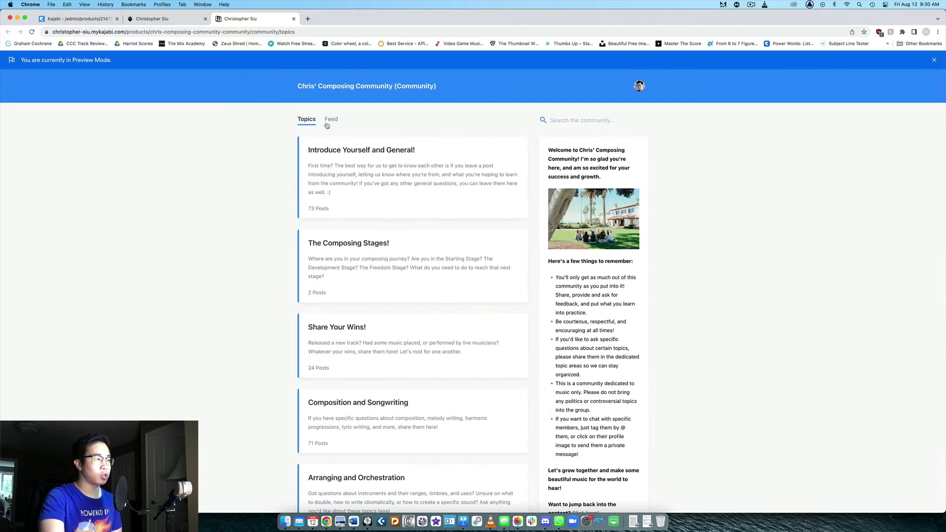
pyautogui.click(328, 123)
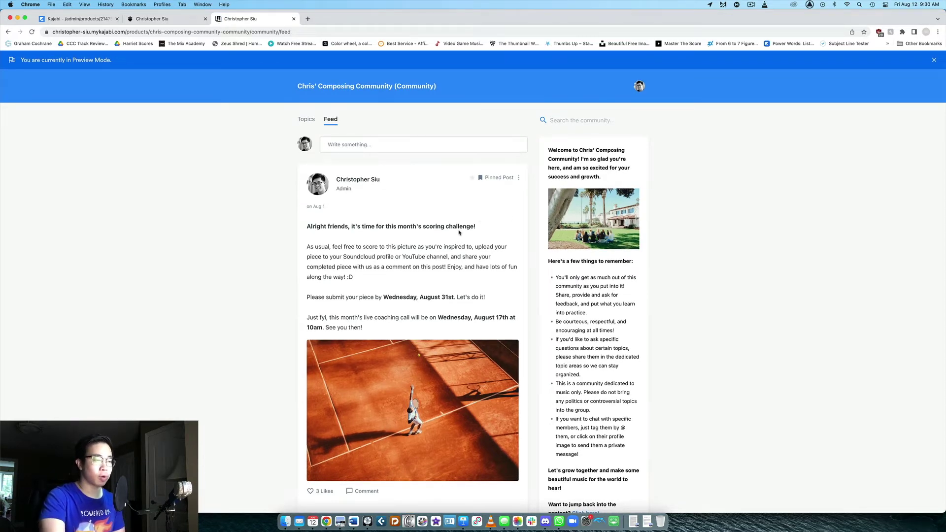
pyautogui.scroll(-5, 480, 225)
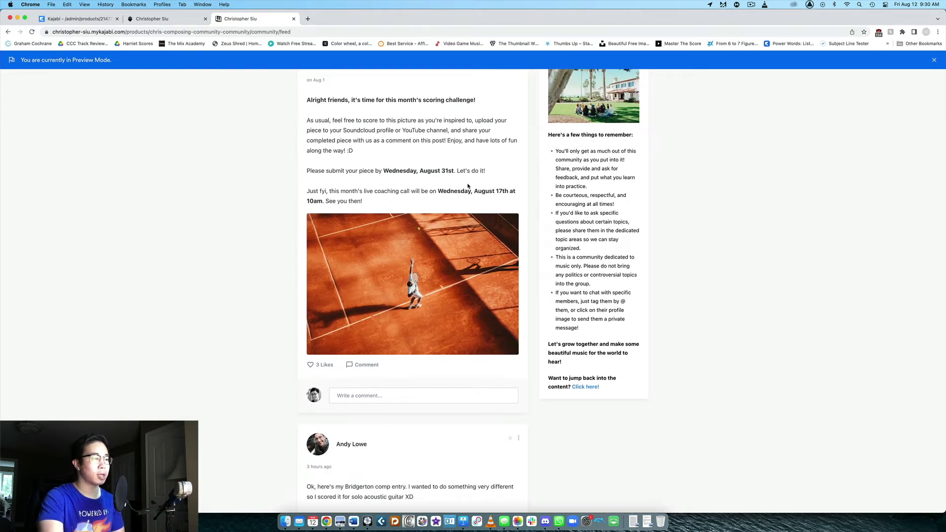
pyautogui.scroll(-15, 467, 190)
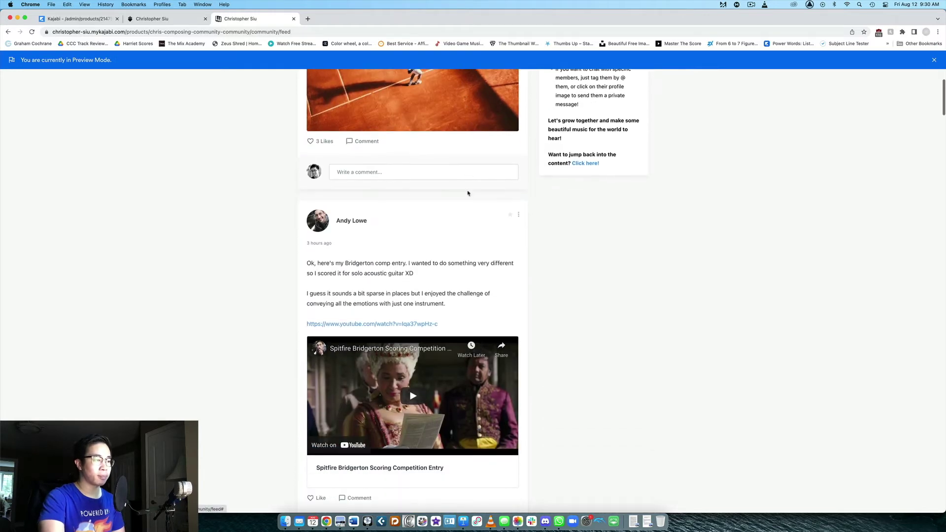
pyautogui.scroll(-2, 468, 192)
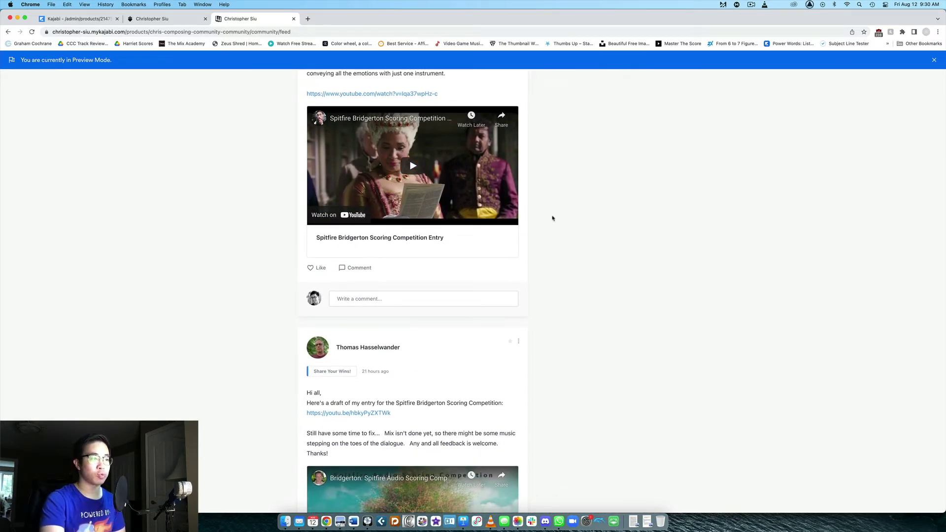
pyautogui.scroll(-8, 553, 222)
pyautogui.scroll(-20, 554, 223)
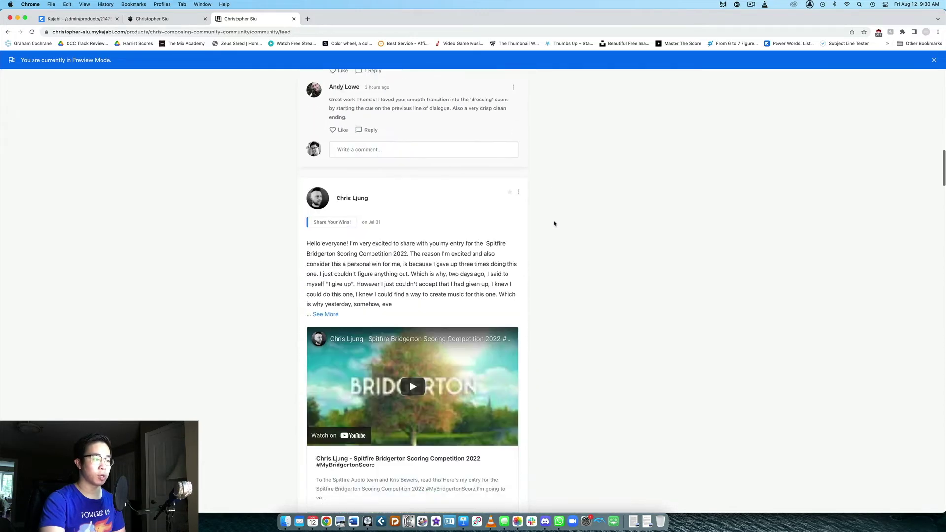
pyautogui.scroll(-20, 555, 224)
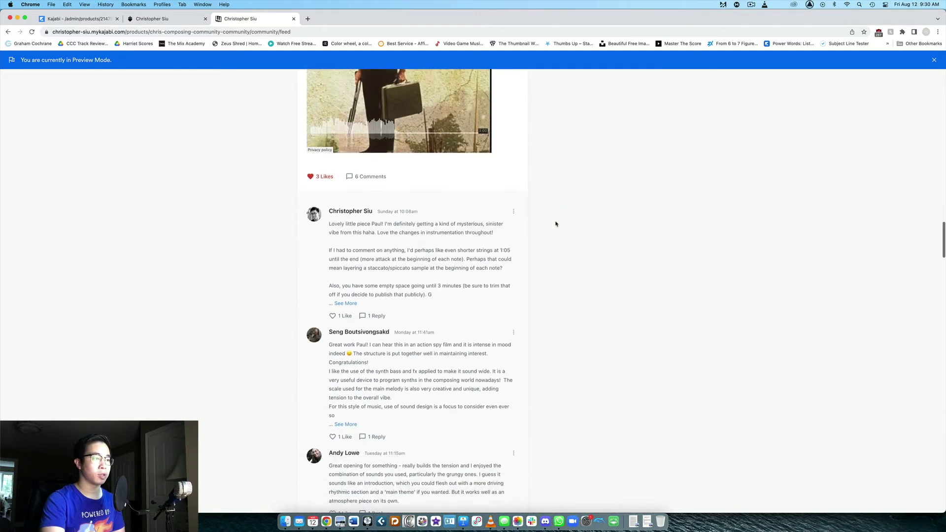
pyautogui.scroll(-11, 556, 224)
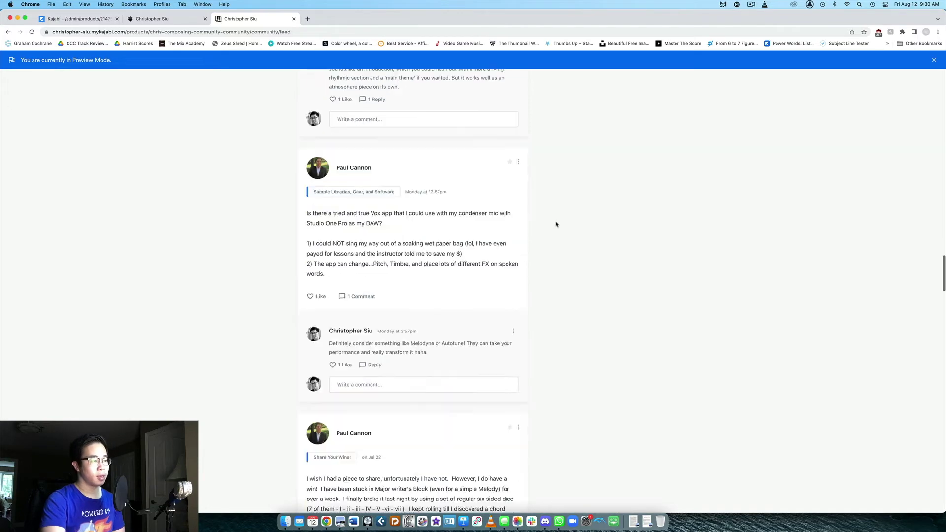
pyautogui.scroll(20, 556, 226)
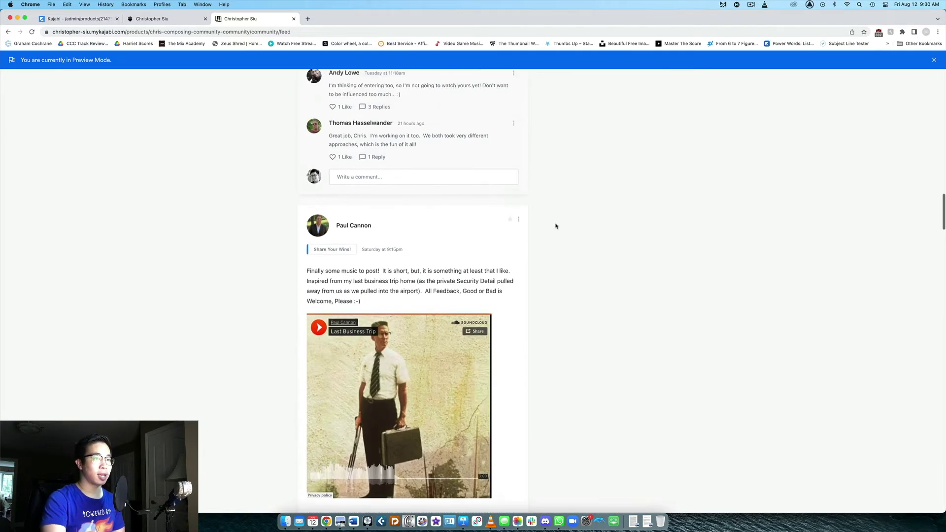
pyautogui.scroll(2, 556, 226)
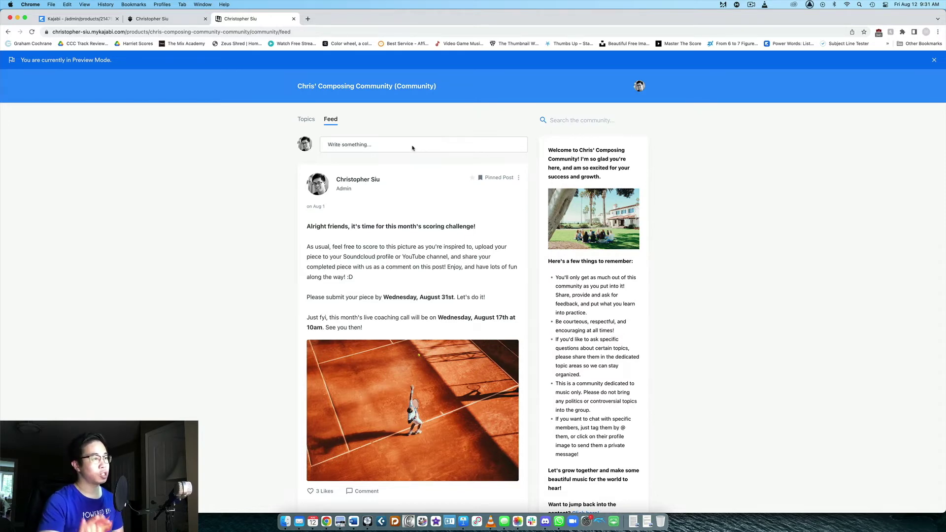
pyautogui.click(160, 19)
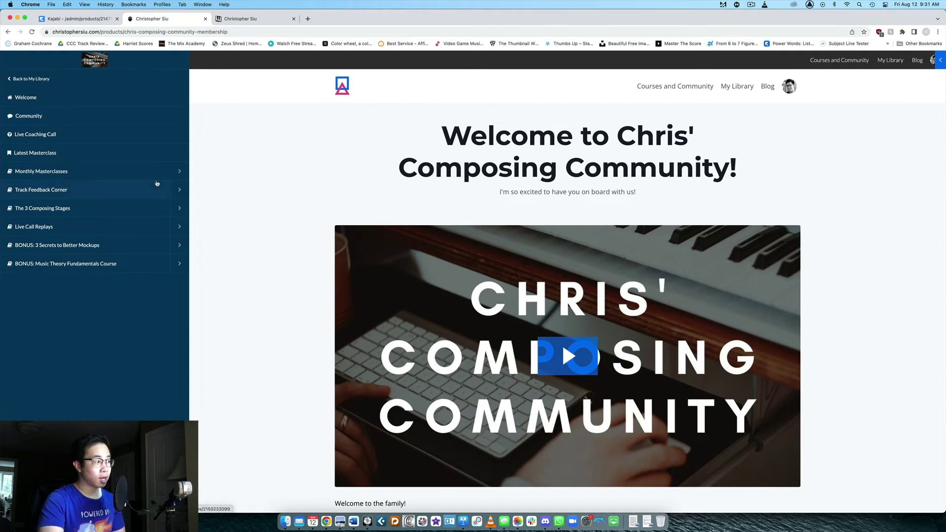
# Step: Browse the Monthly Masterclasses categories, then open Coaching Call - July 2022 from Live Call Replays
pyautogui.click(181, 171)
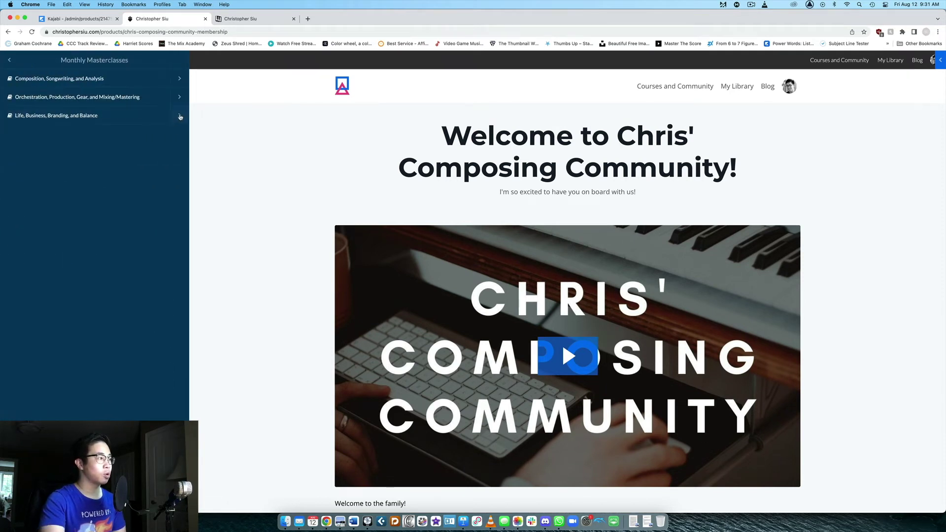
pyautogui.click(183, 77)
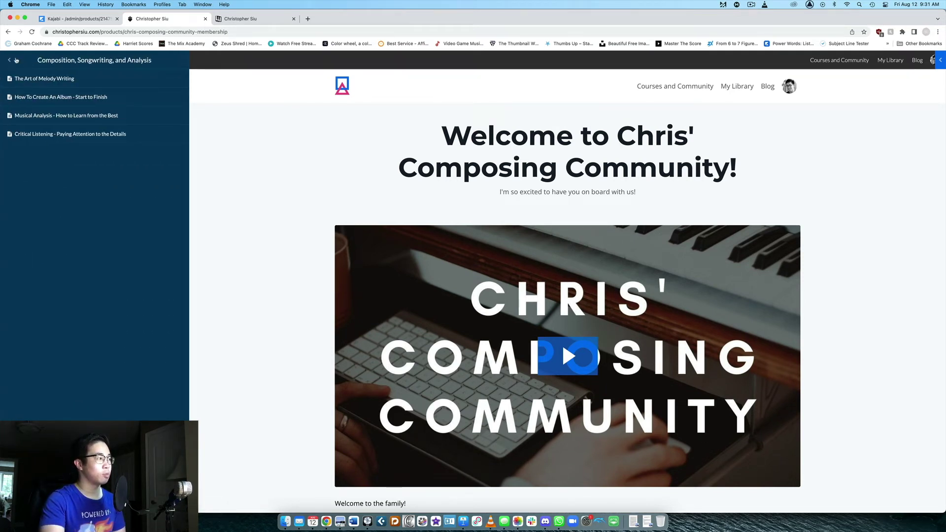
pyautogui.click(9, 60)
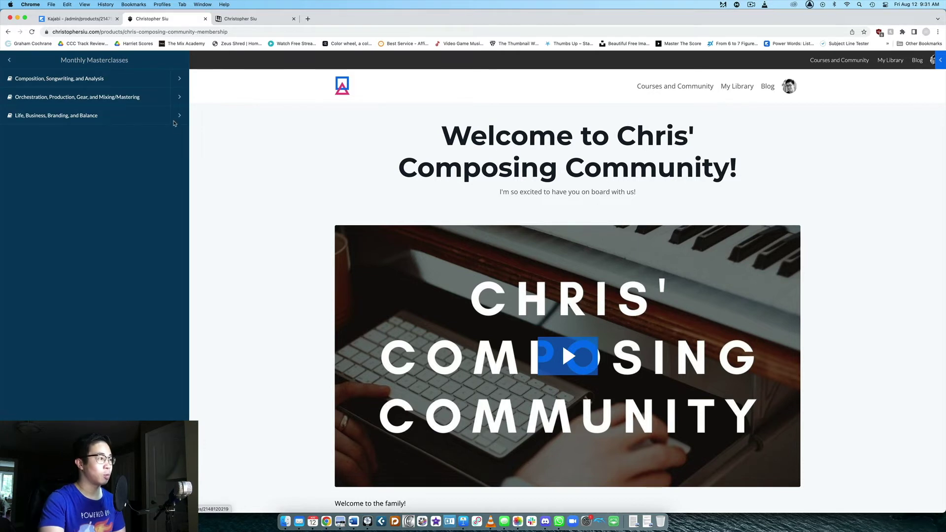
pyautogui.click(9, 61)
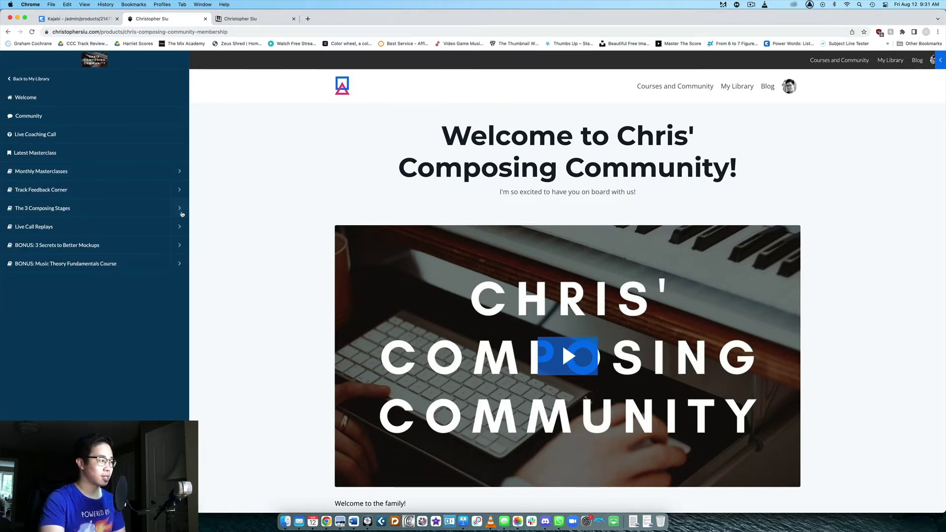
pyautogui.click(180, 226)
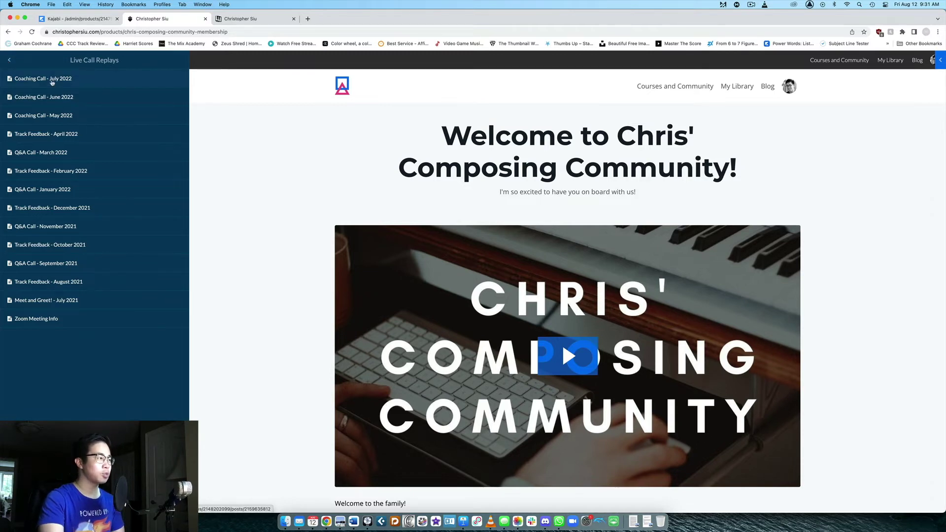
pyautogui.click(117, 84)
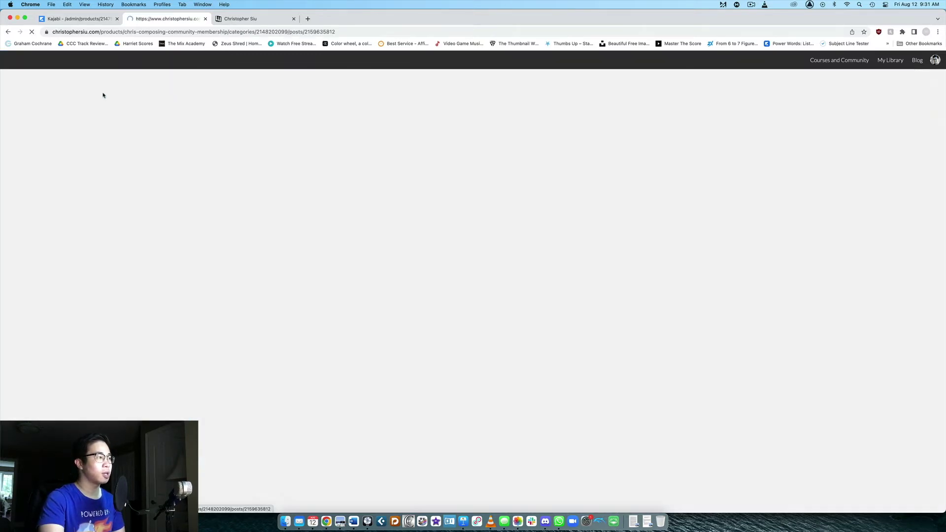
# Step: Scroll the July 2022 replay's questions, reset the sidebar menu, and switch to the community and admin tabs
pyautogui.scroll(-3, 457, 243)
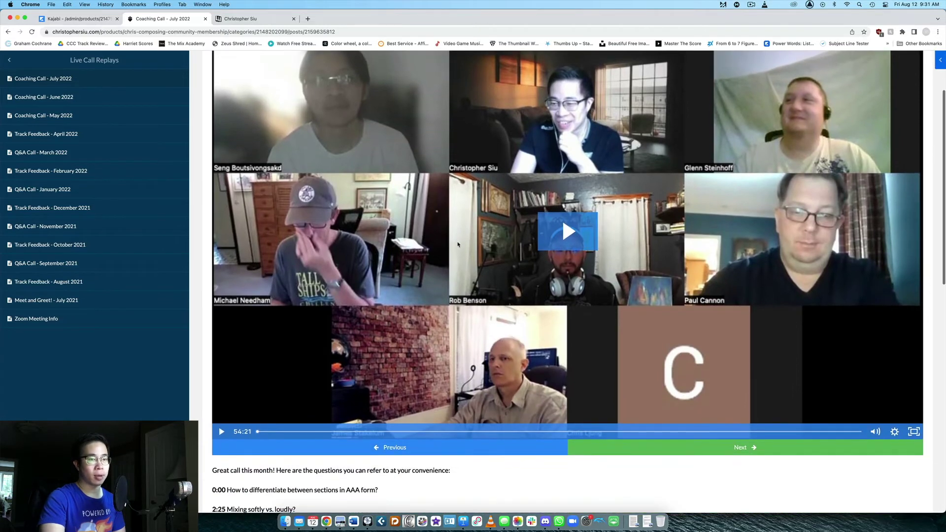
pyautogui.scroll(-3, 759, 290)
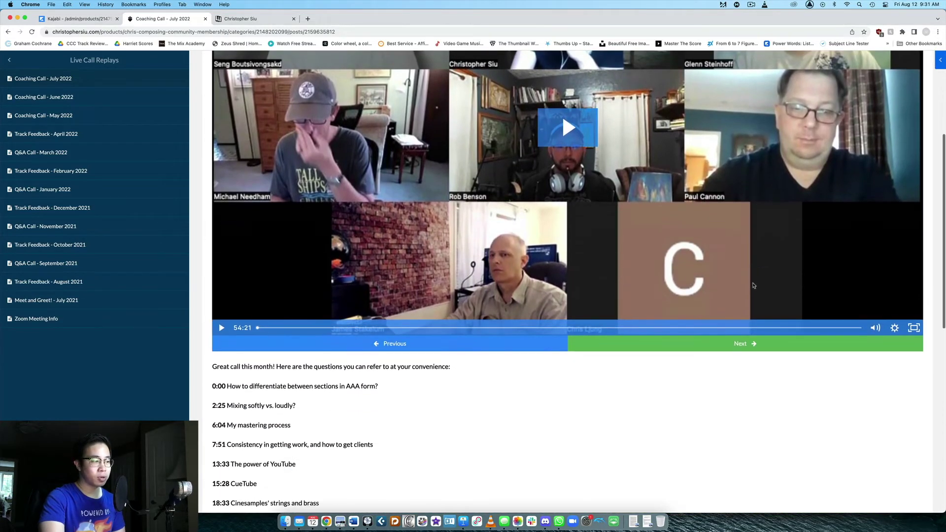
pyautogui.scroll(-10, 345, 315)
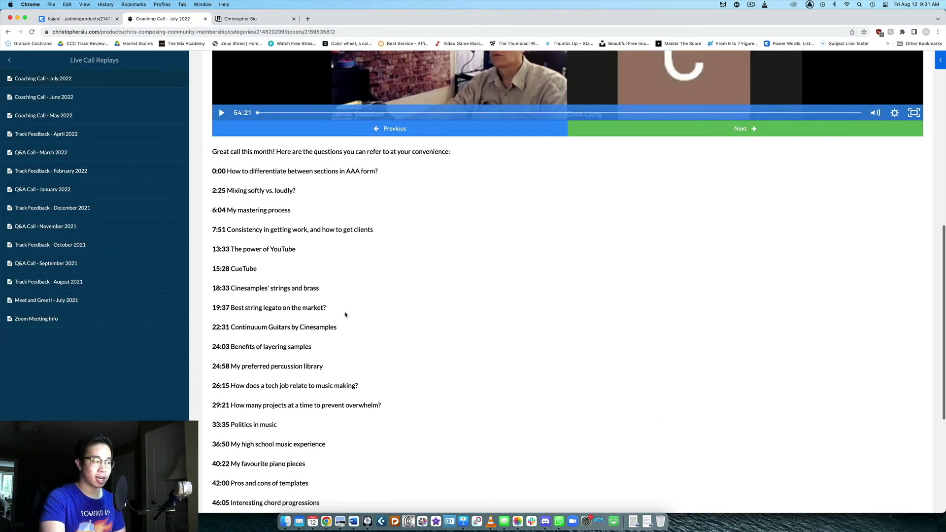
pyautogui.scroll(15, 345, 315)
pyautogui.click(9, 64)
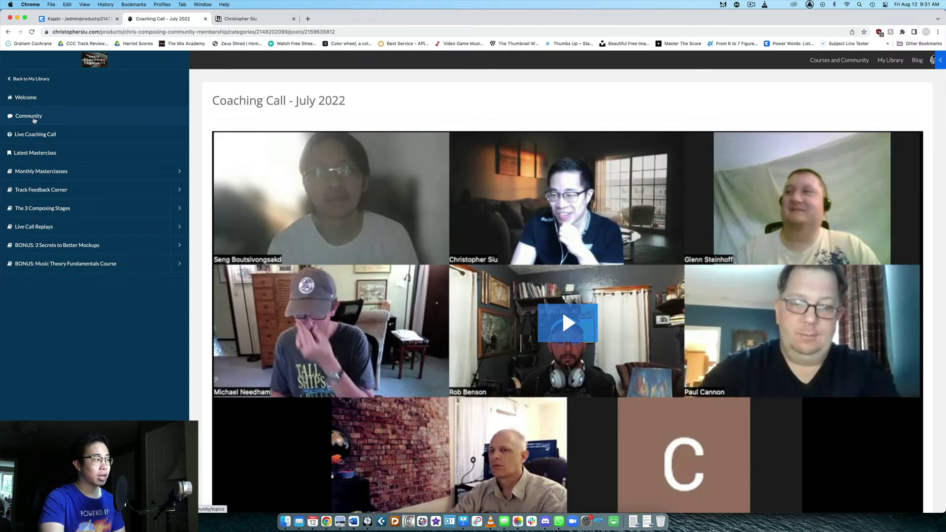
pyautogui.click(237, 23)
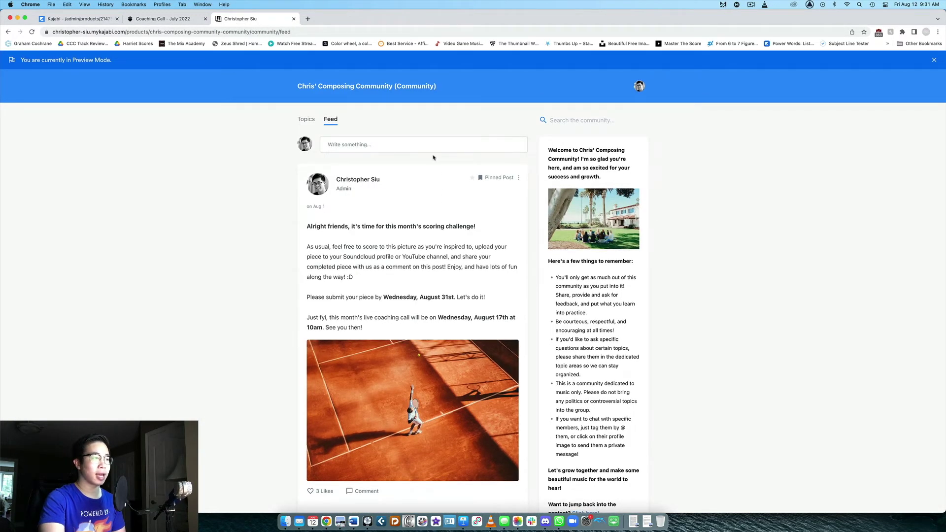
pyautogui.click(78, 19)
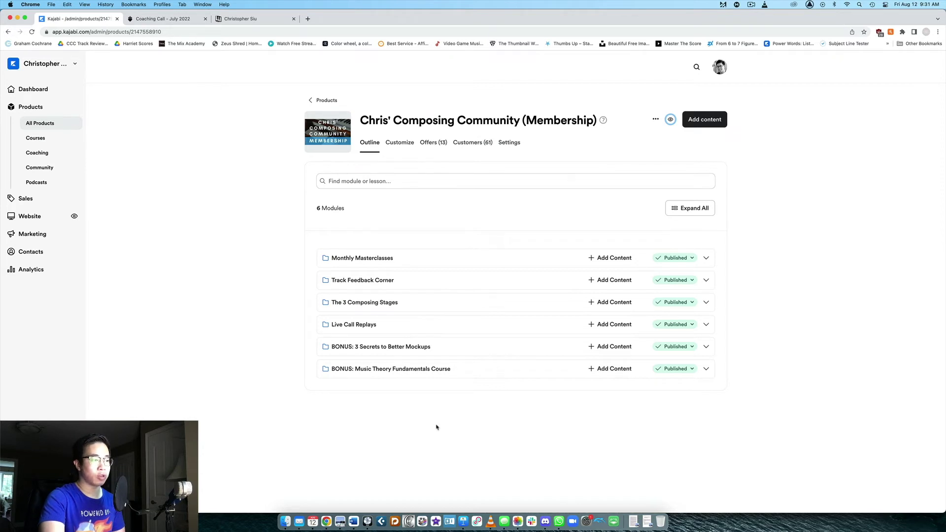
# Step: From the Products list, open Chris' Composing Community (Community) and scroll through its topics
pyautogui.click(7, 31)
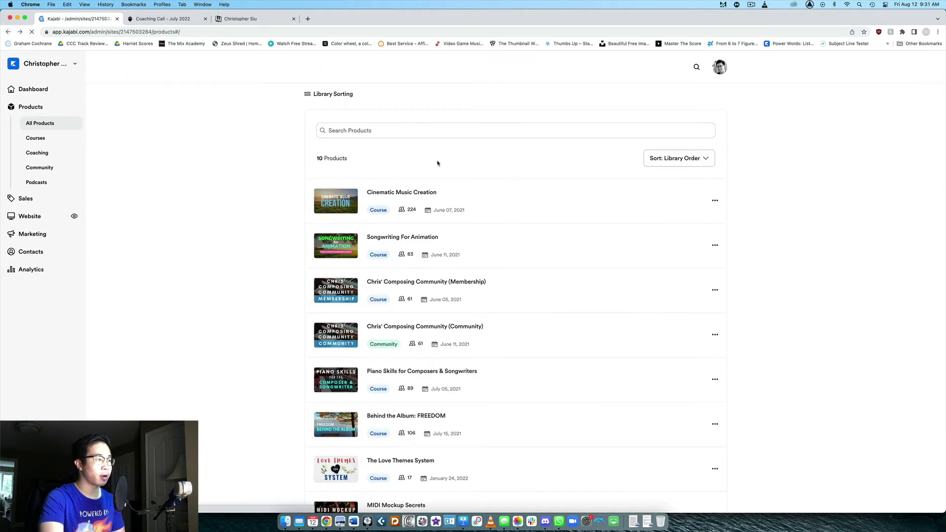
pyautogui.click(459, 327)
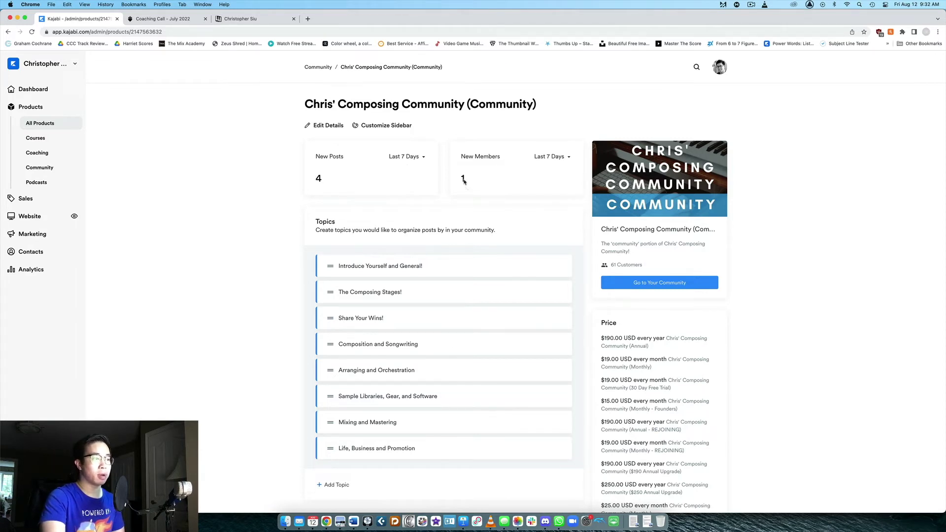
pyautogui.scroll(-3, 555, 233)
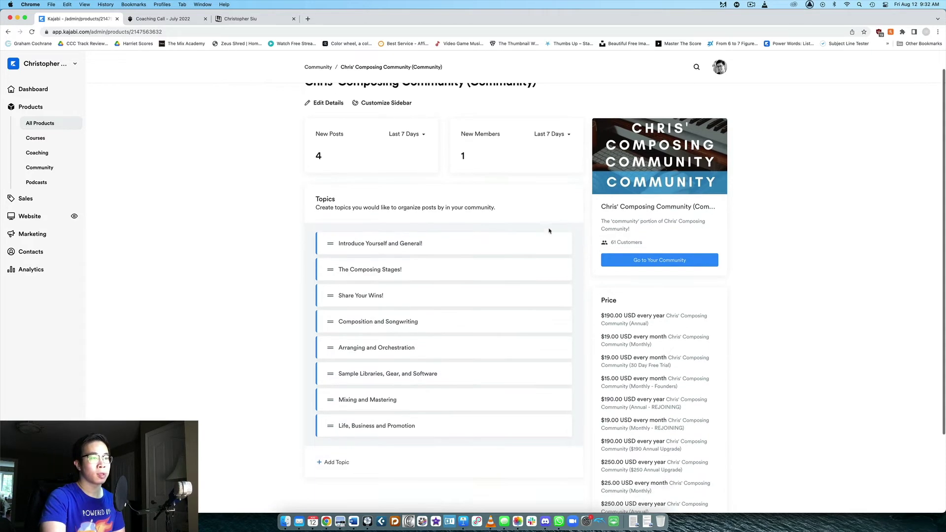
pyautogui.scroll(3, 549, 299)
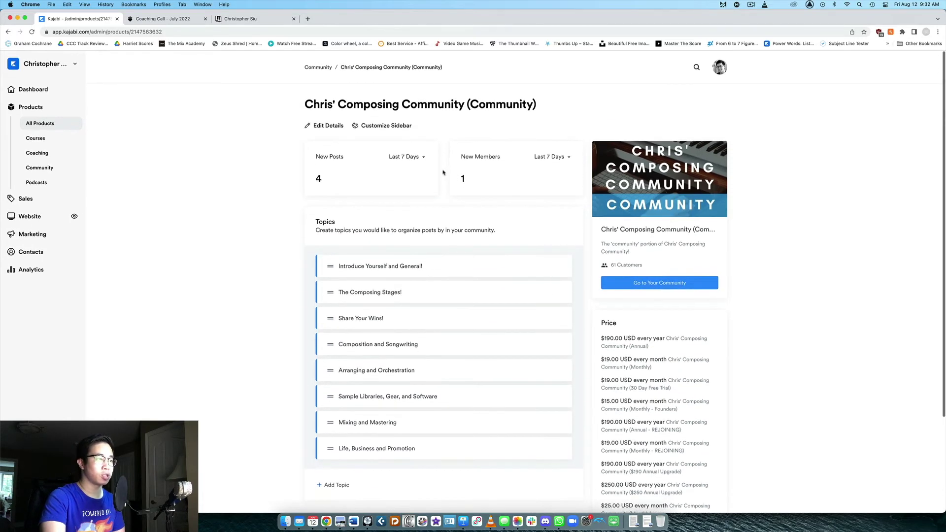